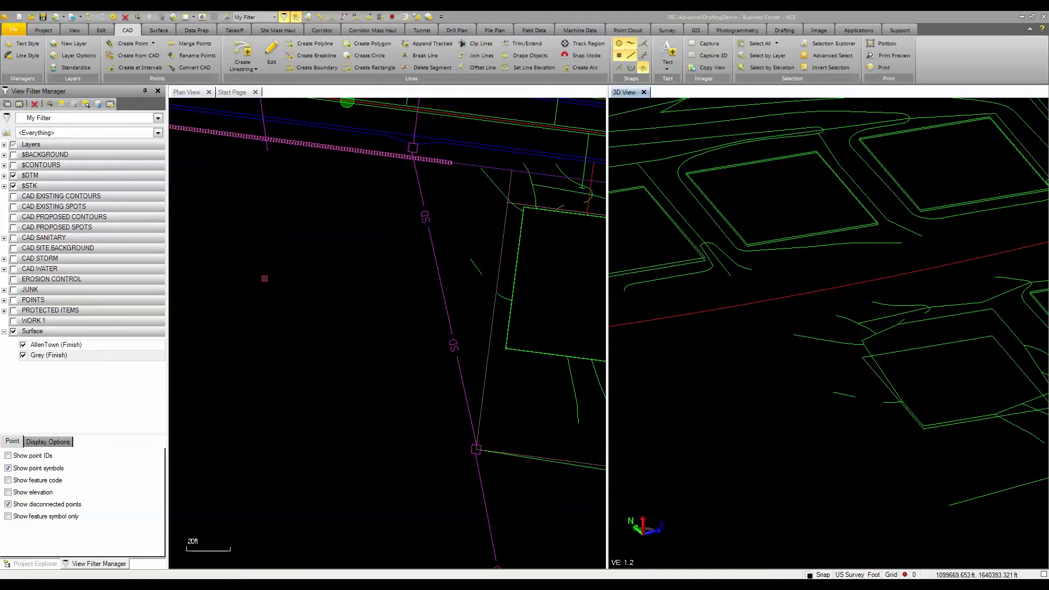
# Step: Create a linestring named Wall on layer $STK-WALL with Extend vertical checked
pyautogui.click(244, 50)
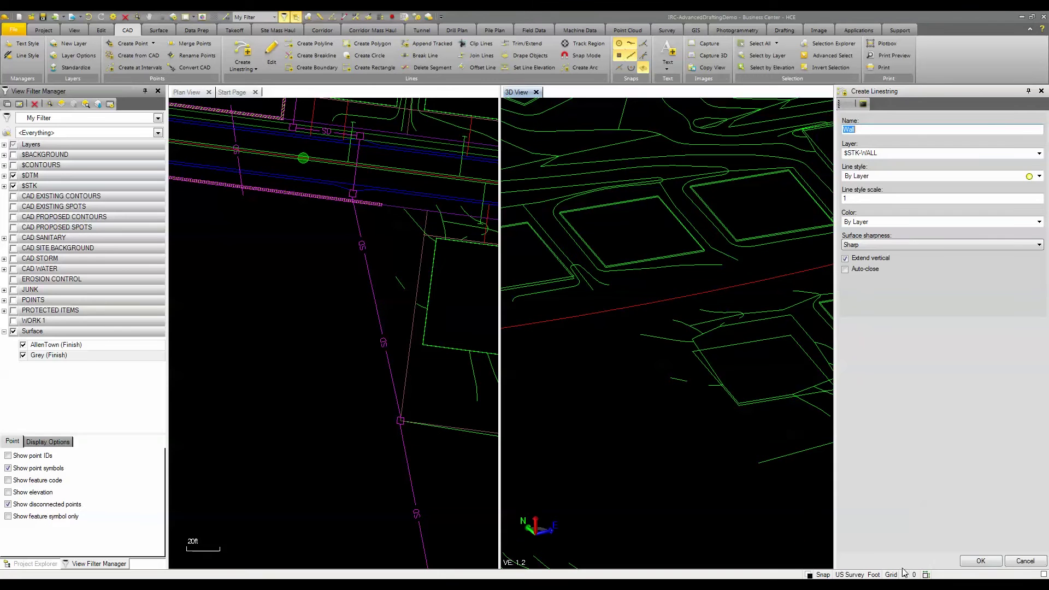
pyautogui.click(980, 561)
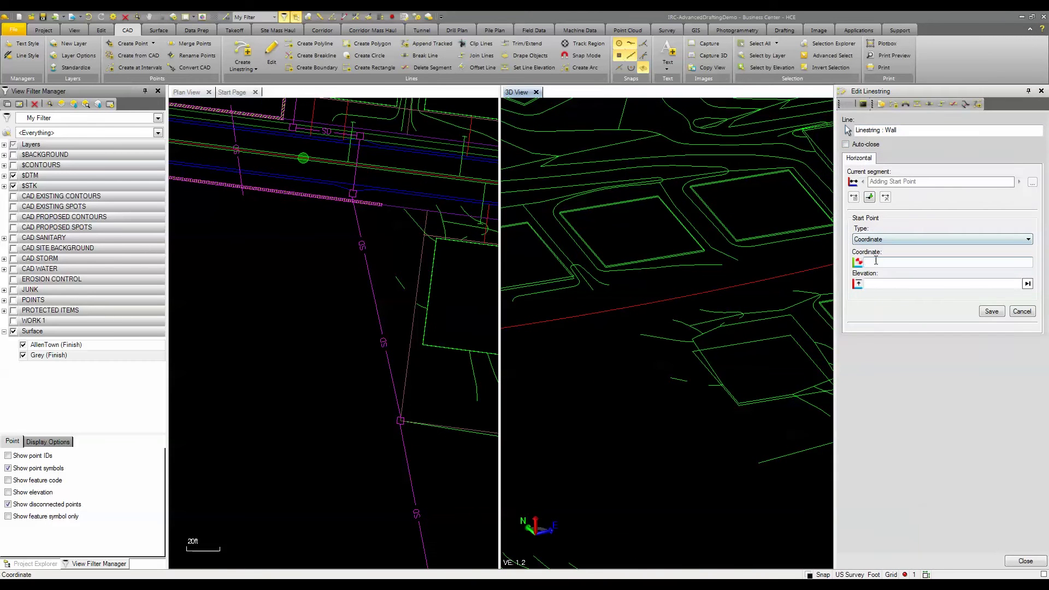
# Step: Place the Wall linestring's start point in plan at elevation 800.000
pyautogui.scroll(4, 380, 187)
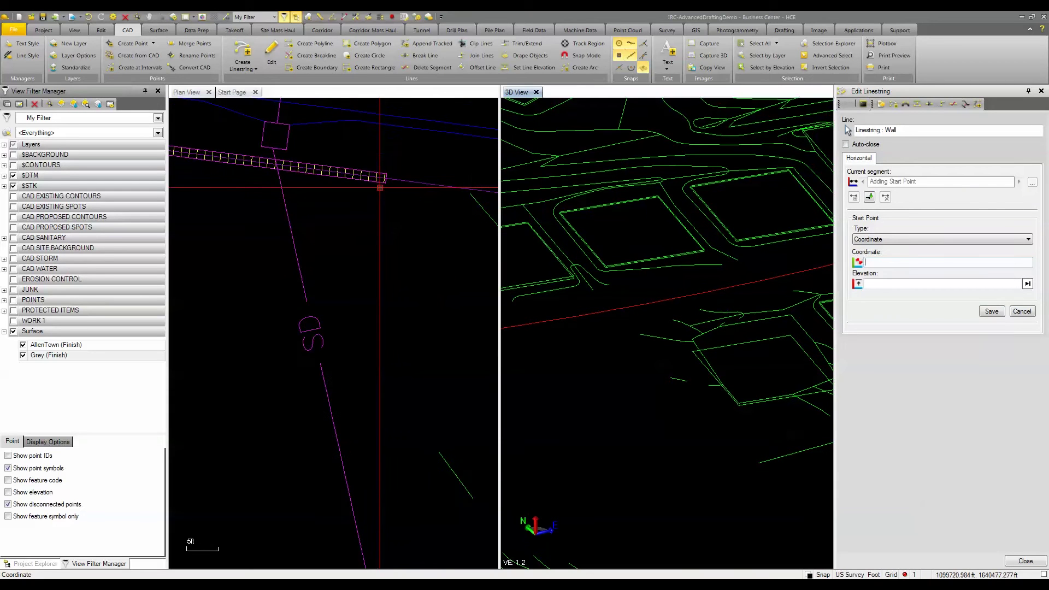
pyautogui.click(383, 185)
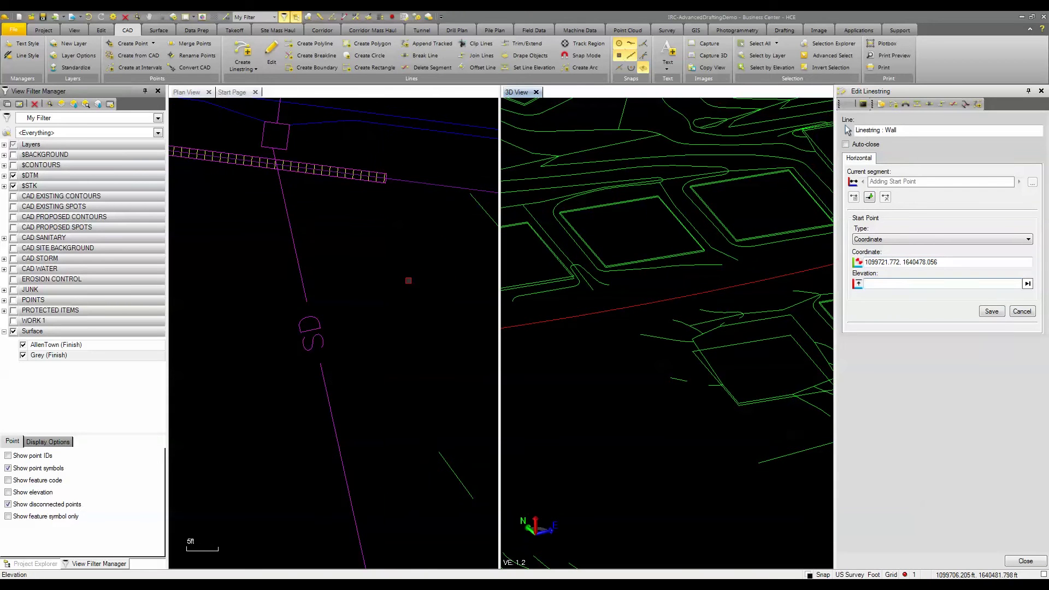
pyautogui.scroll(-4, 330, 242)
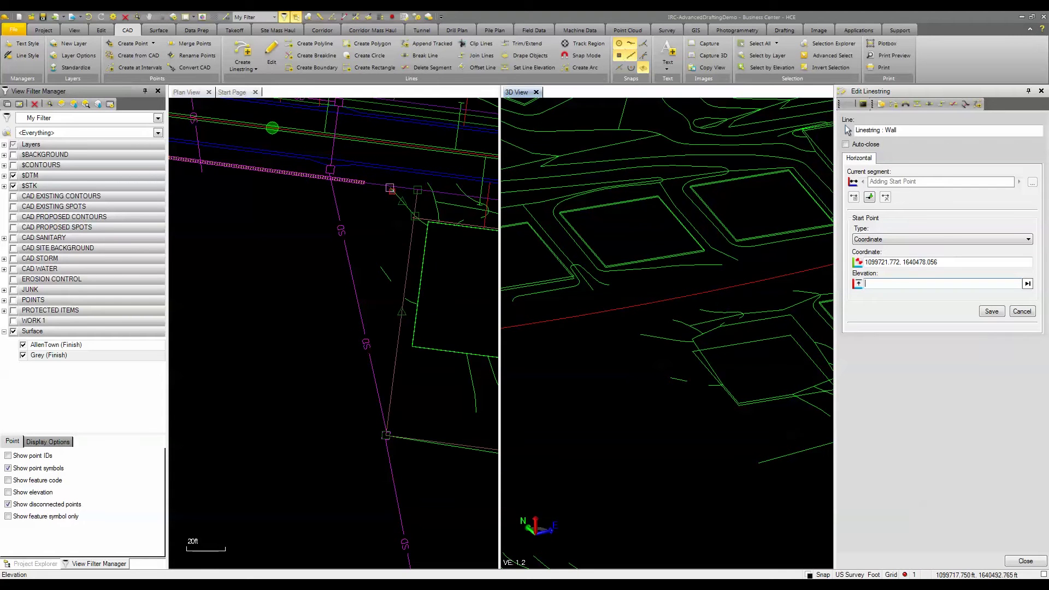
pyautogui.click(364, 183)
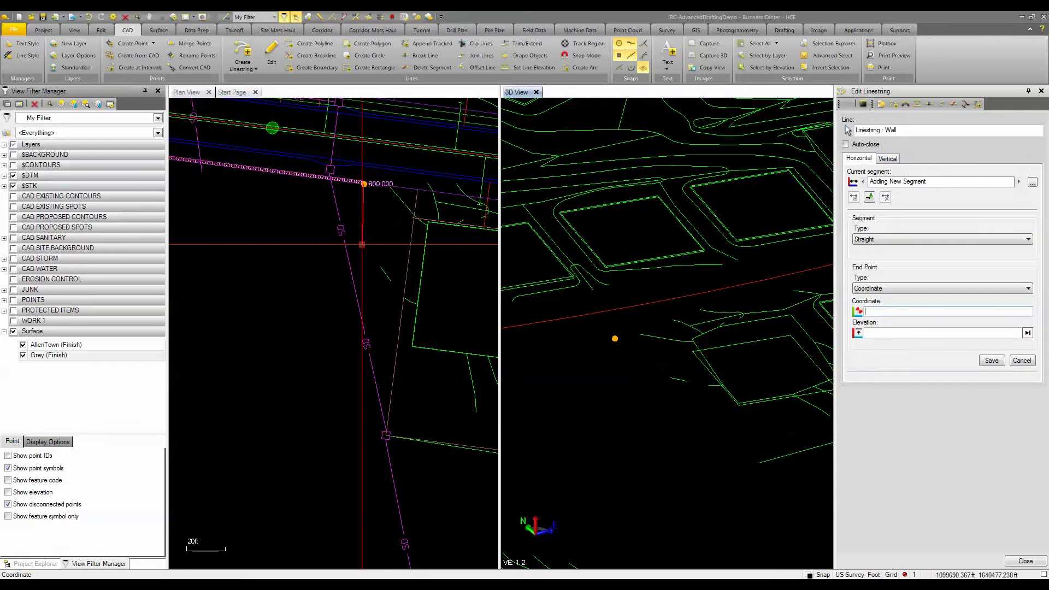
pyautogui.moveTo(328, 480); pyautogui.dragTo(347, 402, button='middle')
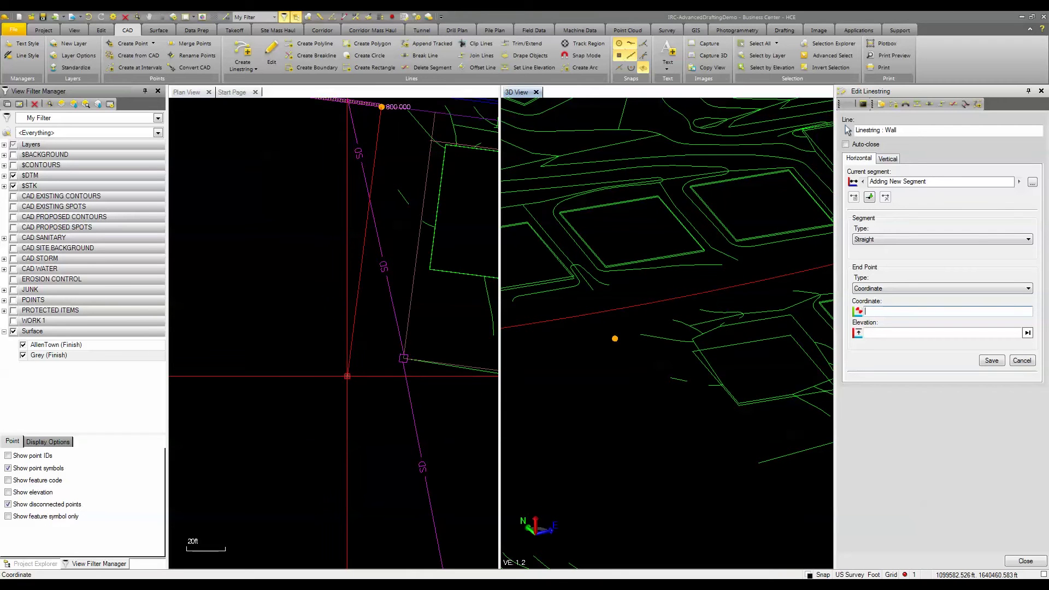
# Step: Add the first segment's end point in plan, rising at a 2% grade
pyautogui.click(347, 376)
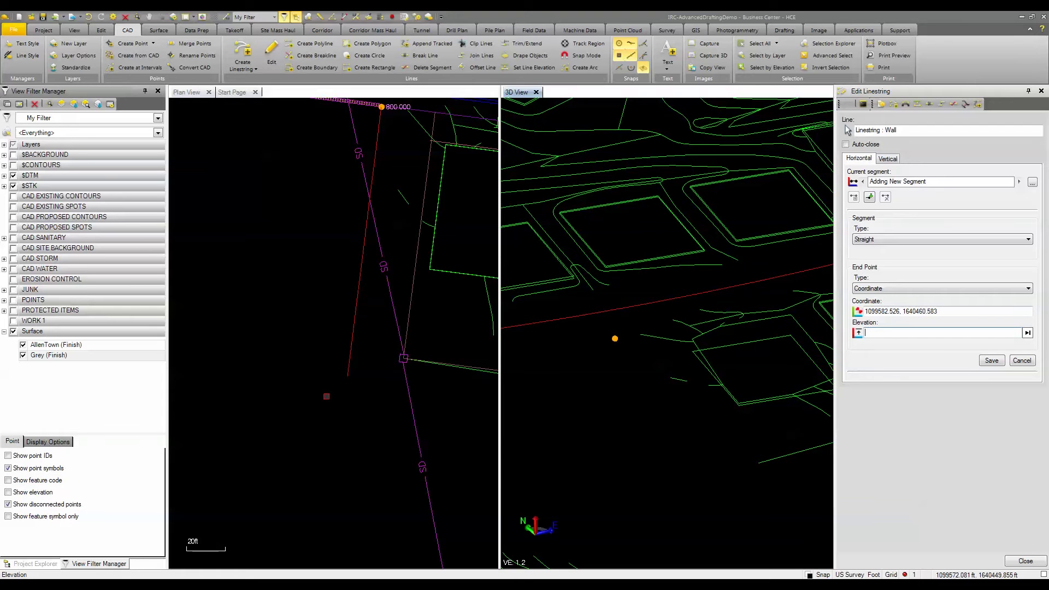
pyautogui.write('%')
pyautogui.press('Return')
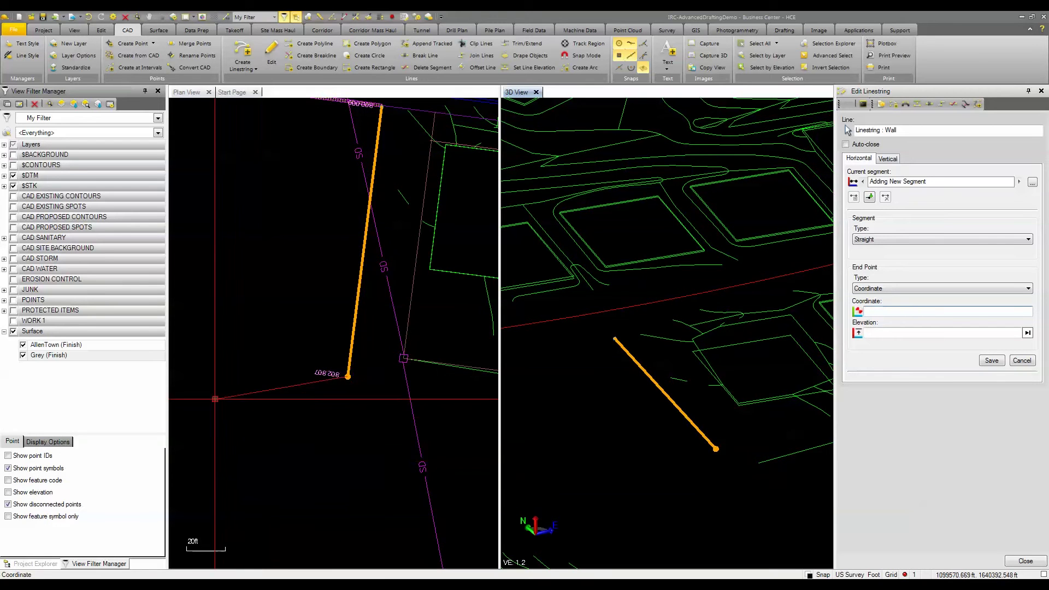
# Step: Add a second segment end point at a grade of 3, reaching elevation 826.303
pyautogui.click(212, 360)
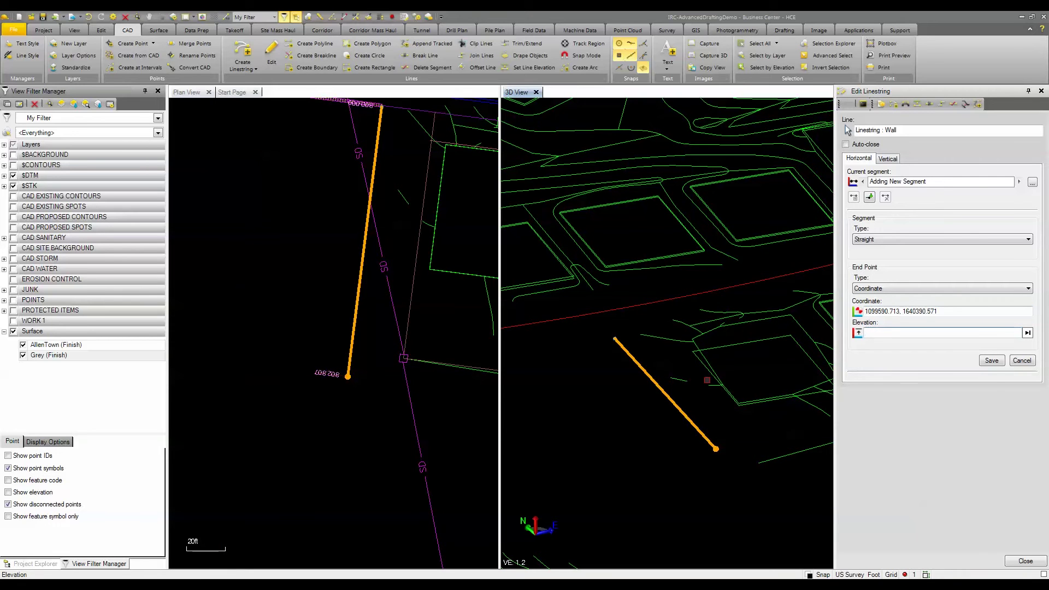
pyautogui.write('3:1')
pyautogui.press('Return')
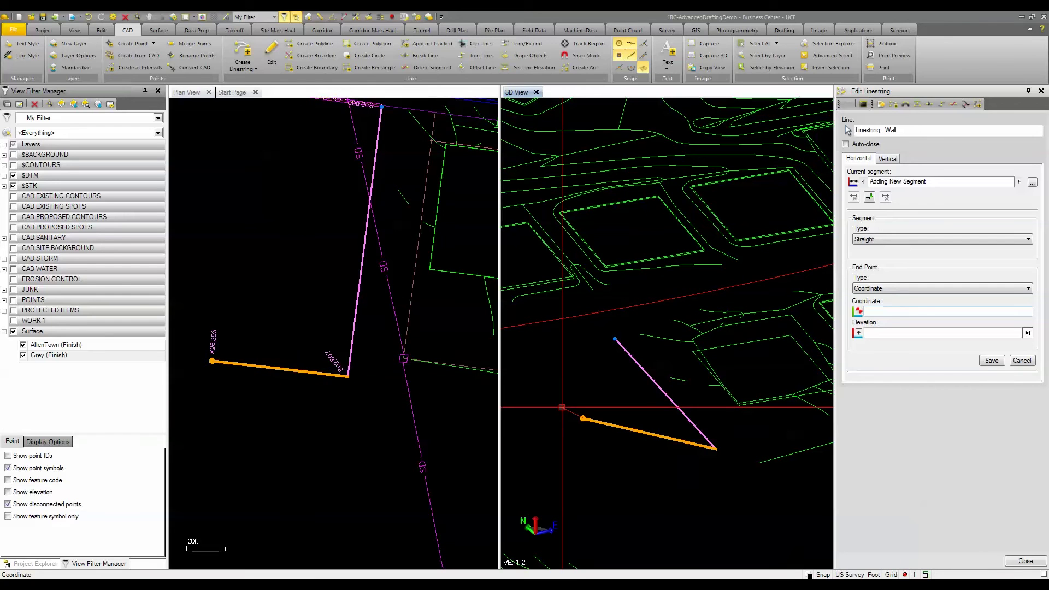
# Step: Add a VPI at 50 along the Wall's vertical profile with a -2% incoming slope
pyautogui.click(884, 160)
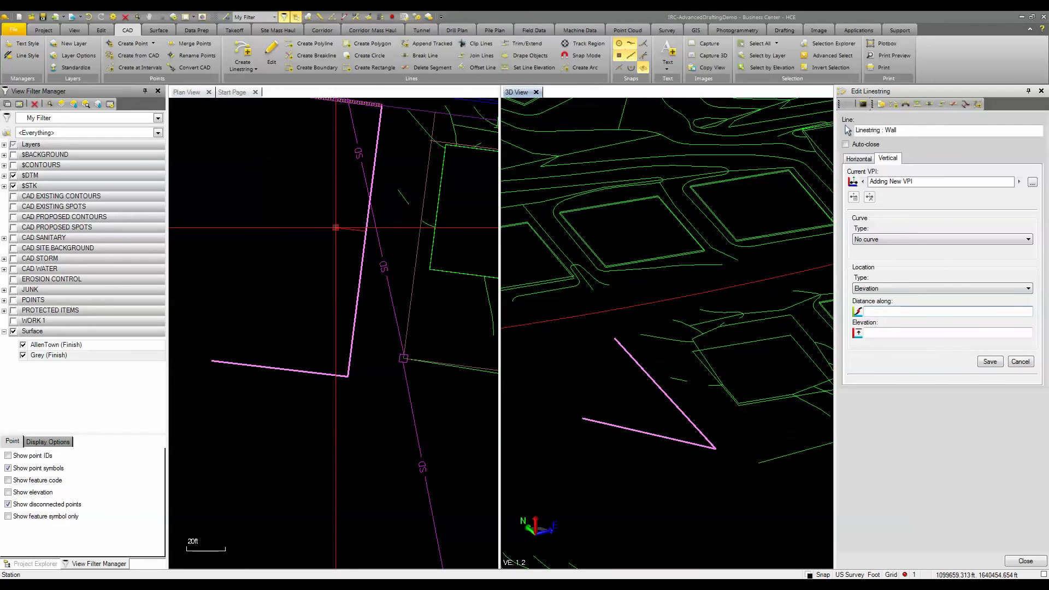
pyautogui.click(885, 289)
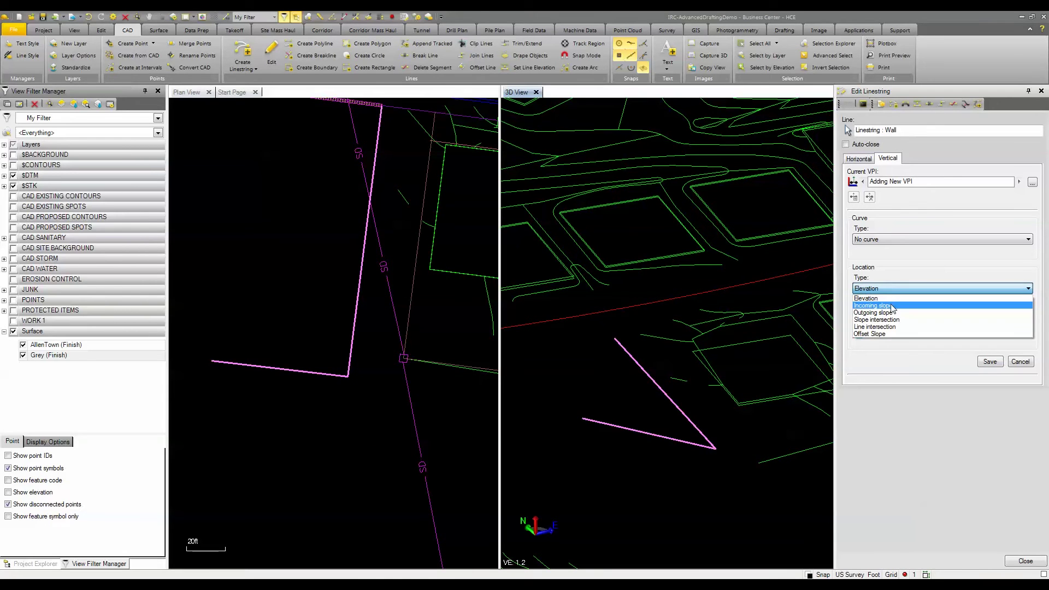
pyautogui.click(892, 308)
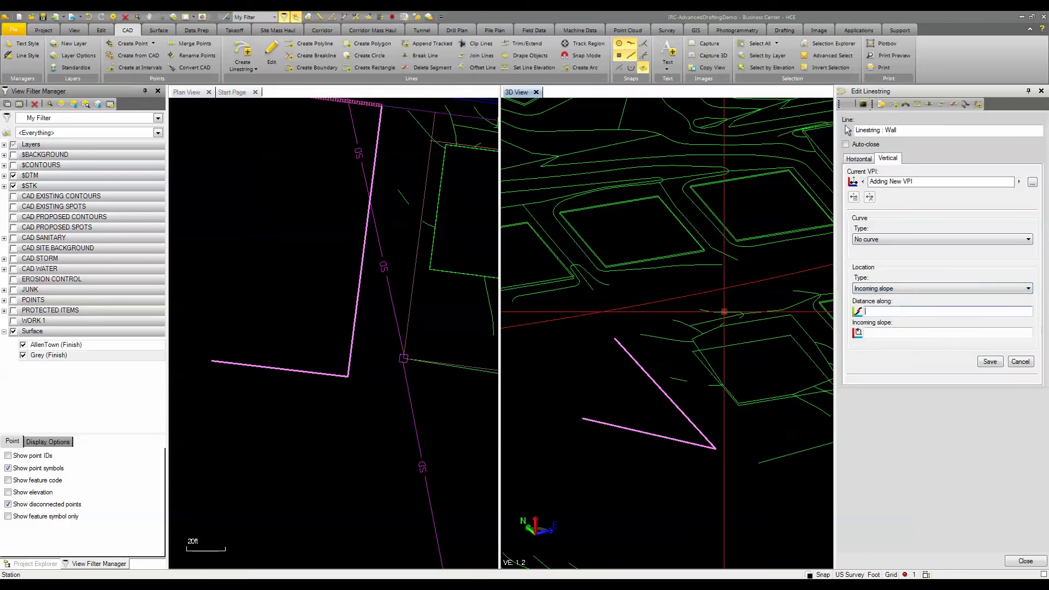
pyautogui.write('50')
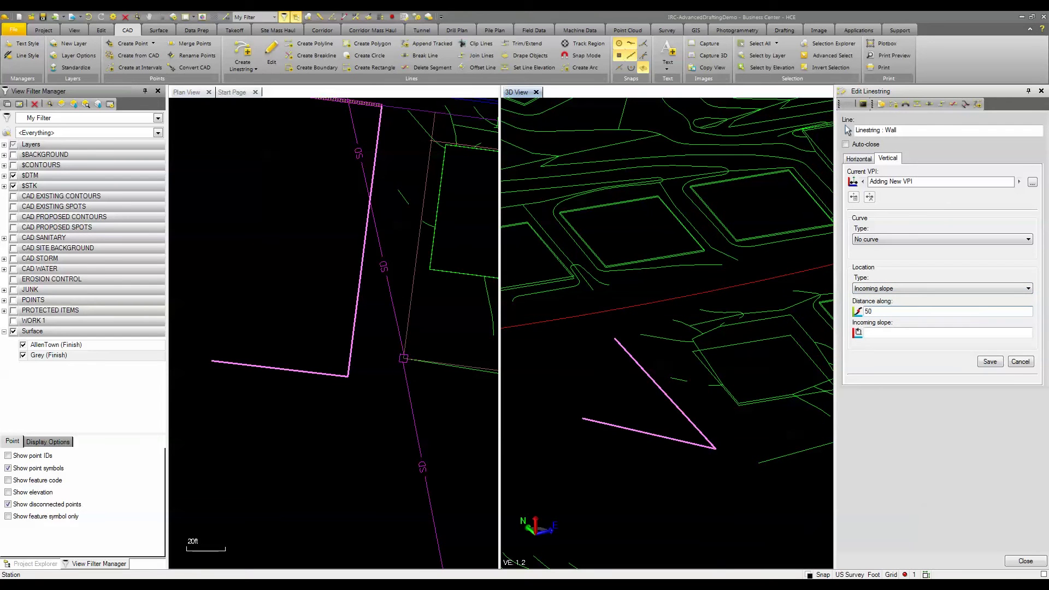
pyautogui.press('Tab')
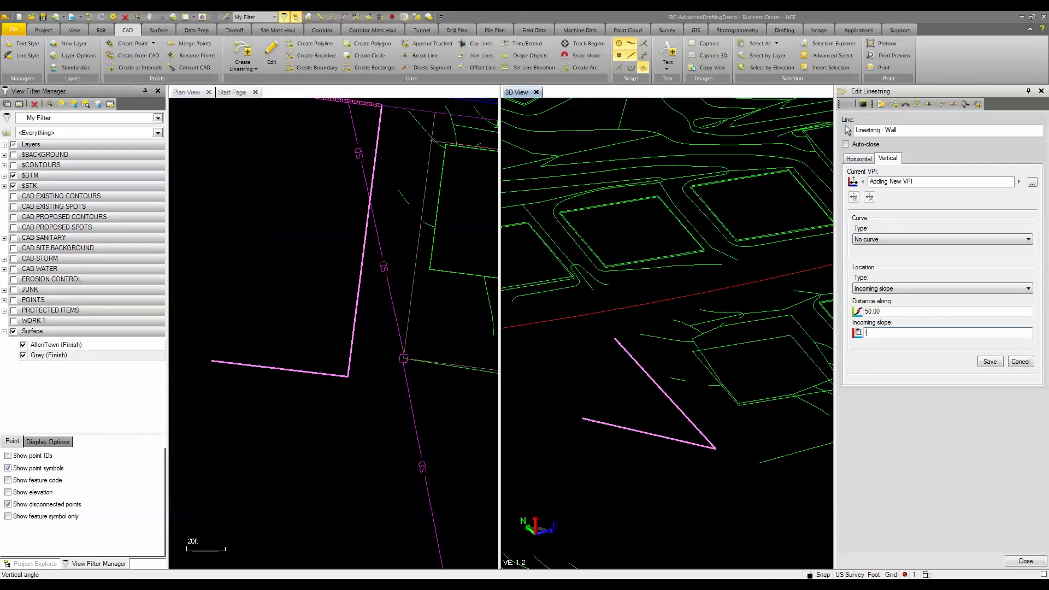
pyautogui.write('-2')
pyautogui.press('Return')
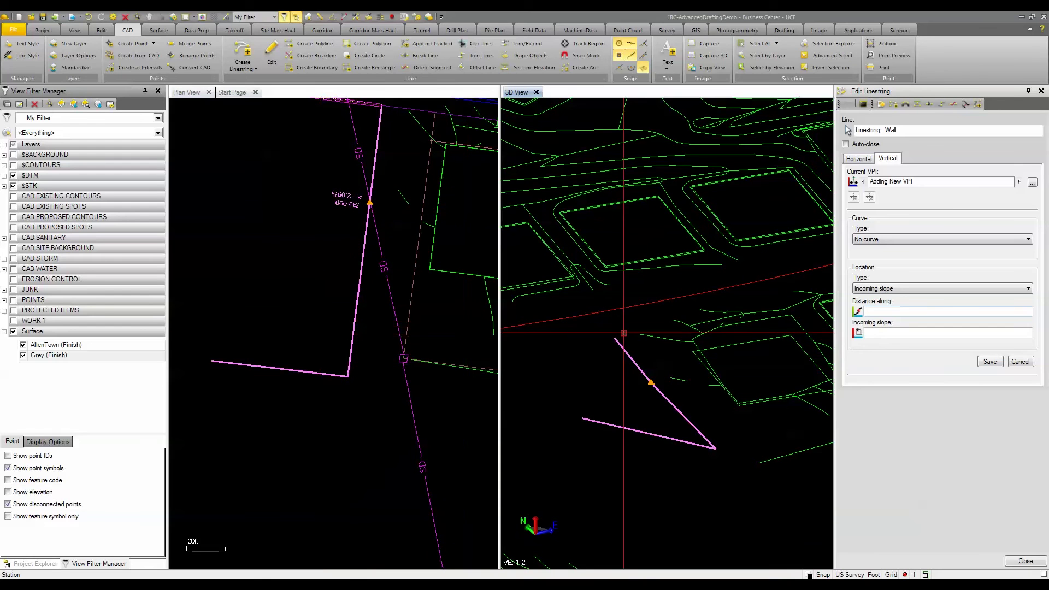
# Step: Switch the next VPI's location type from Incoming slope to Elevation
pyautogui.hotkey('shift', 'Tab')
pyautogui.press('Up')
pyautogui.press('Tab')
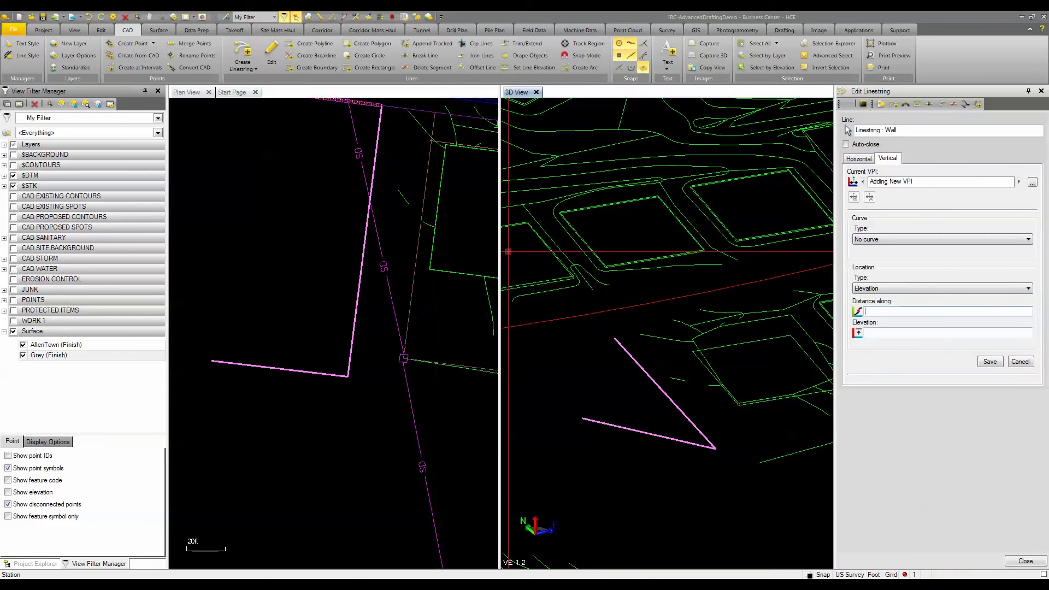
# Step: Change the new VPI's location type to Line intersection
pyautogui.click(914, 287)
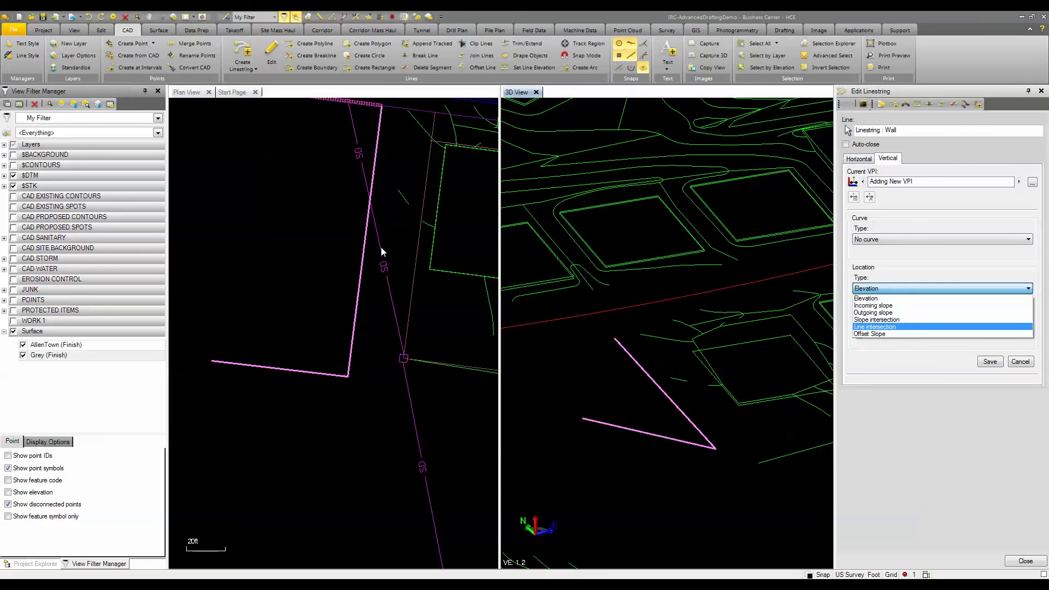
pyautogui.click(859, 327)
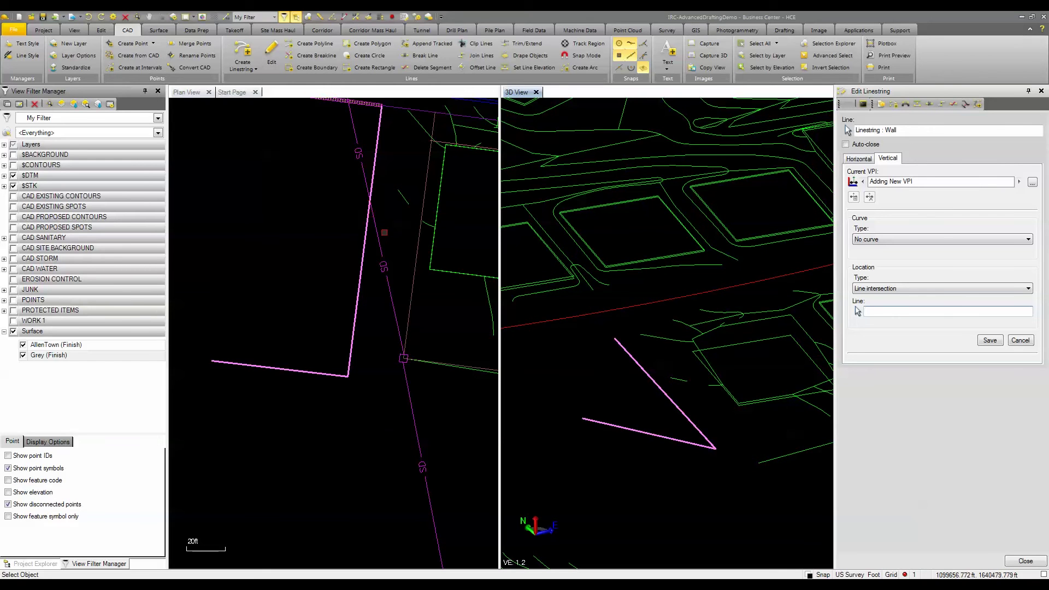
pyautogui.moveTo(382, 235); pyautogui.dragTo(371, 255, button='middle')
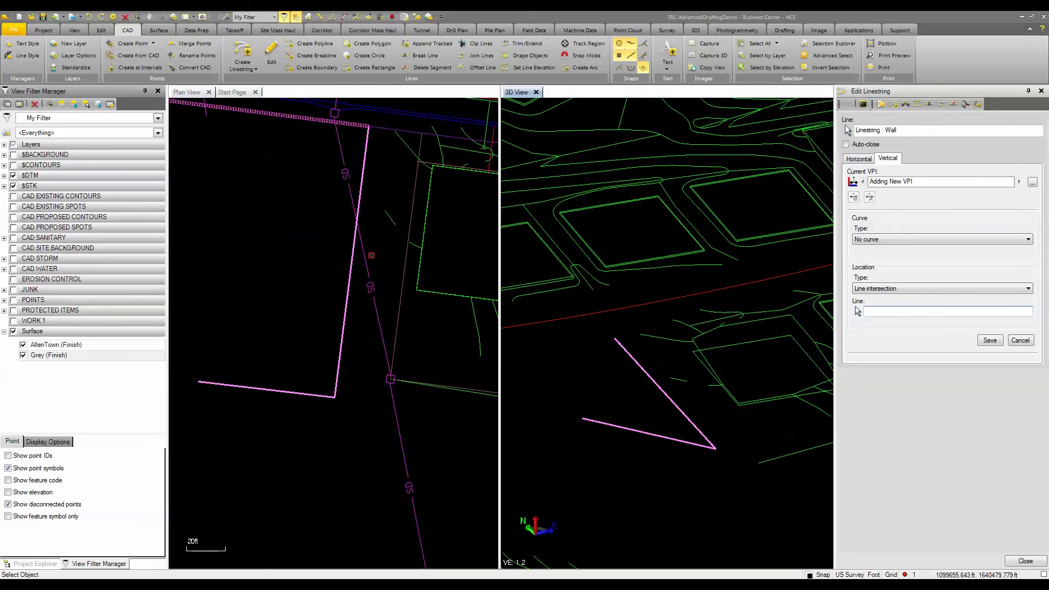
# Step: Place an offset-slope VPI at the wall's top vertex, -2% cross slope from Breakline set209
pyautogui.click(903, 288)
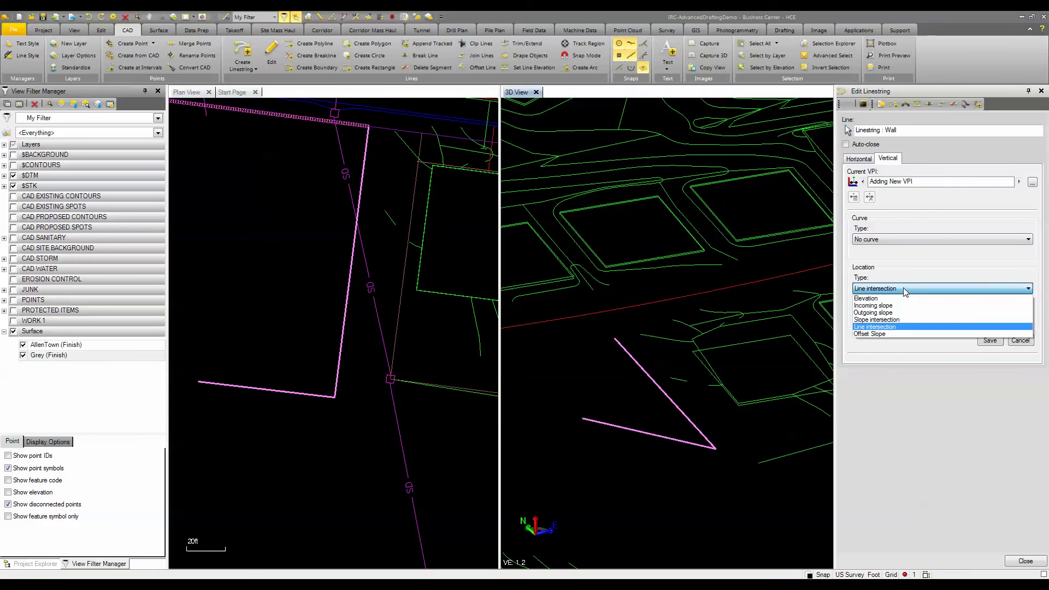
pyautogui.click(870, 335)
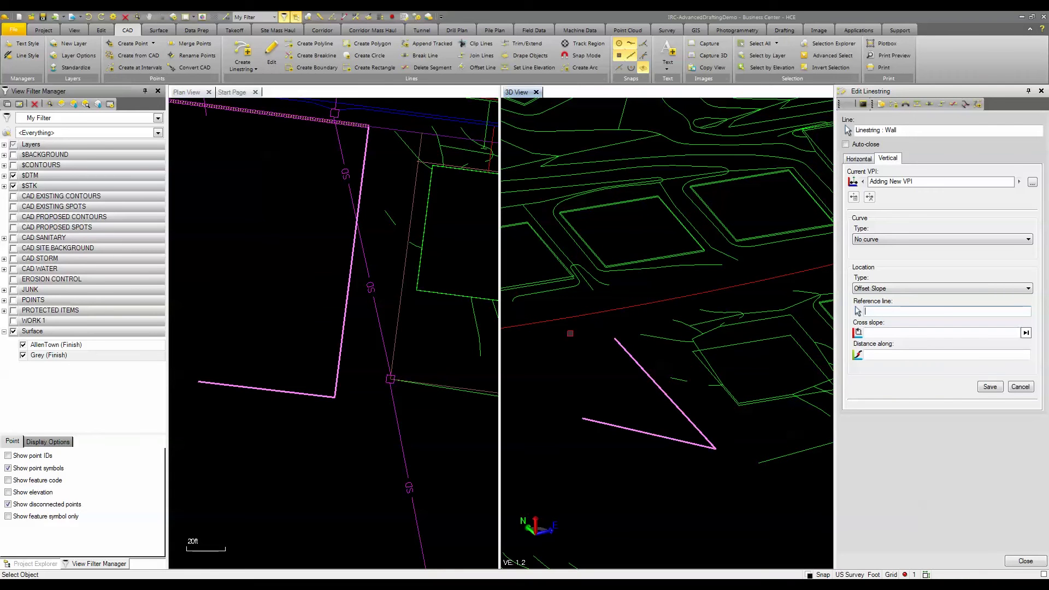
pyautogui.click(700, 358)
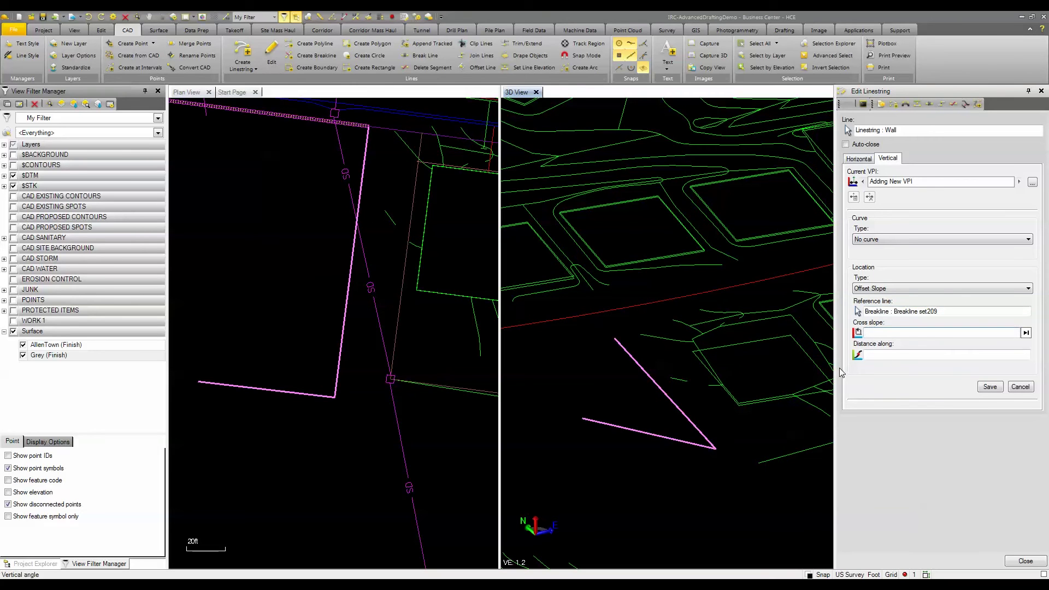
pyautogui.click(889, 333)
pyautogui.write('-2')
pyautogui.click(874, 354)
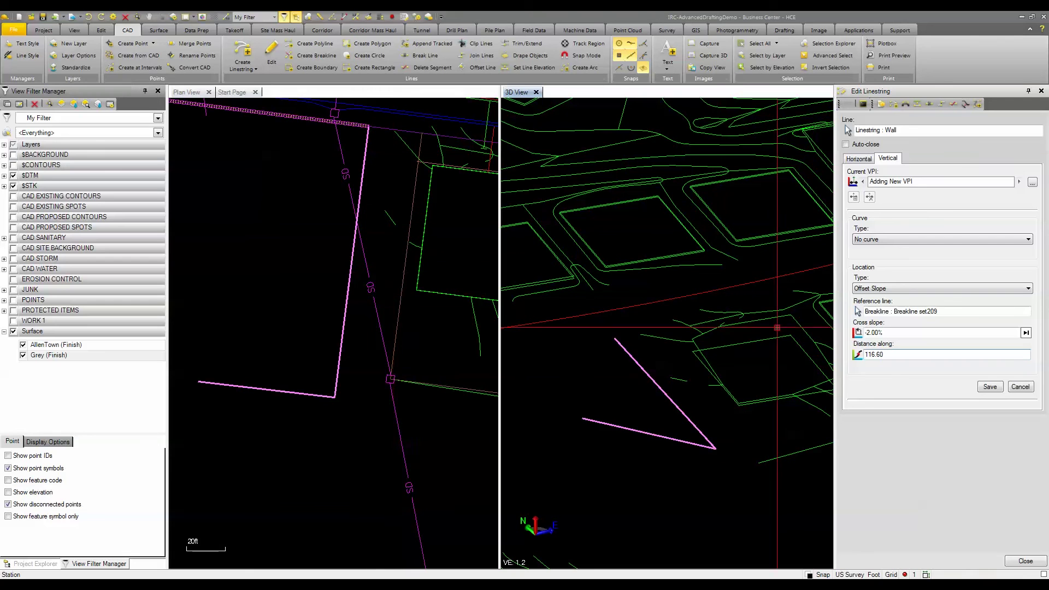
pyautogui.doubleClick(874, 354)
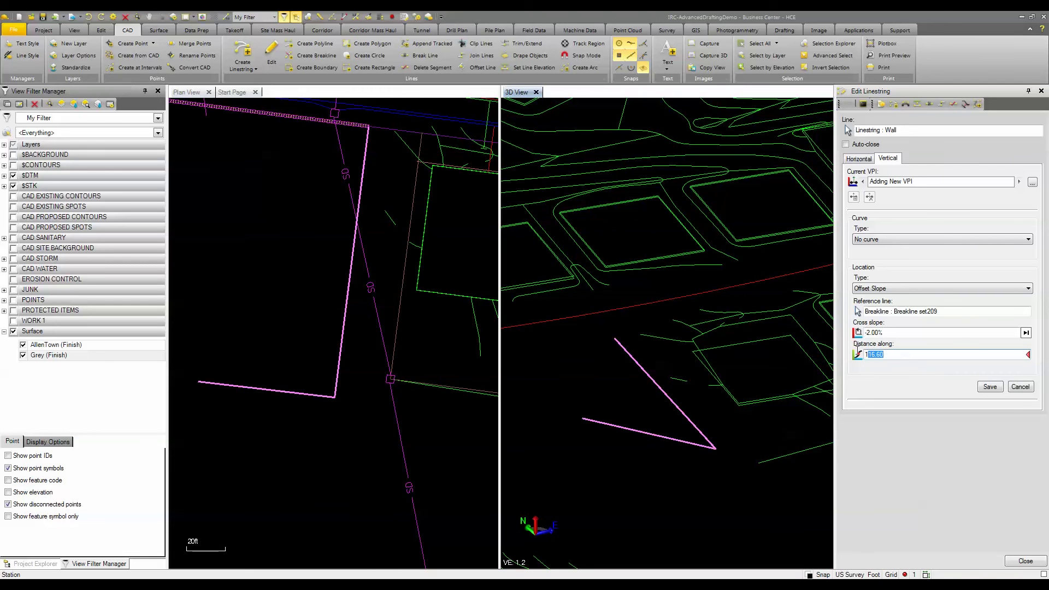
pyautogui.click(366, 159)
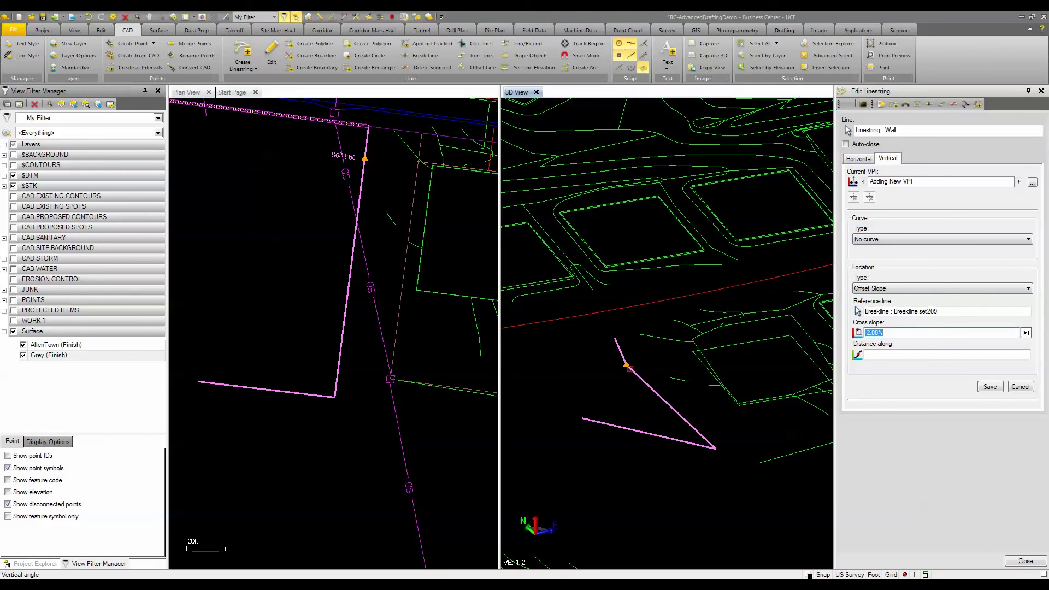
# Step: Add another -2% offset-slope VPI partway along the wall, at elevation 794.299
pyautogui.click(886, 356)
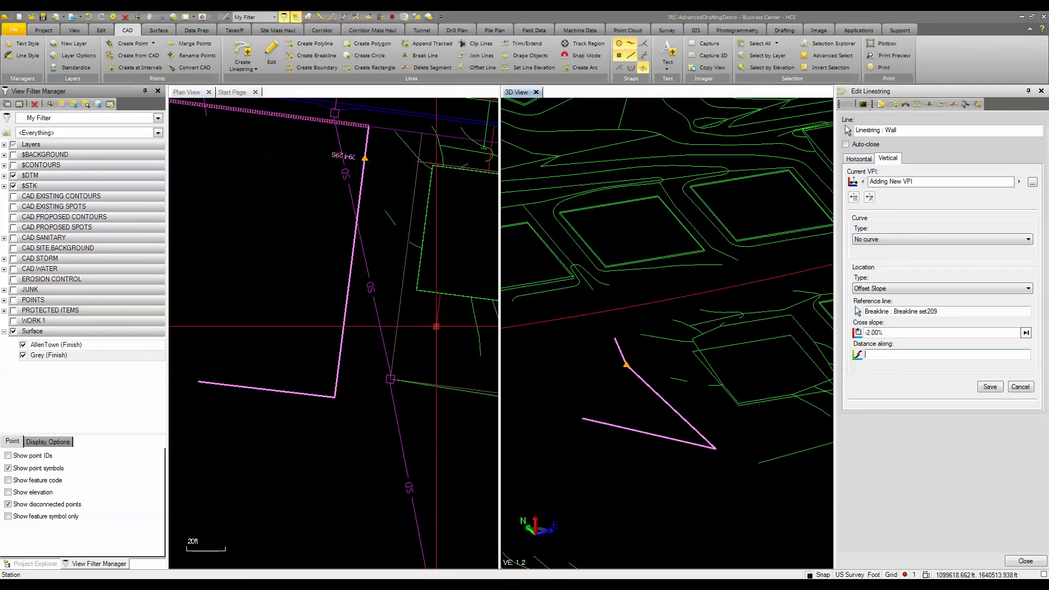
pyautogui.click(350, 280)
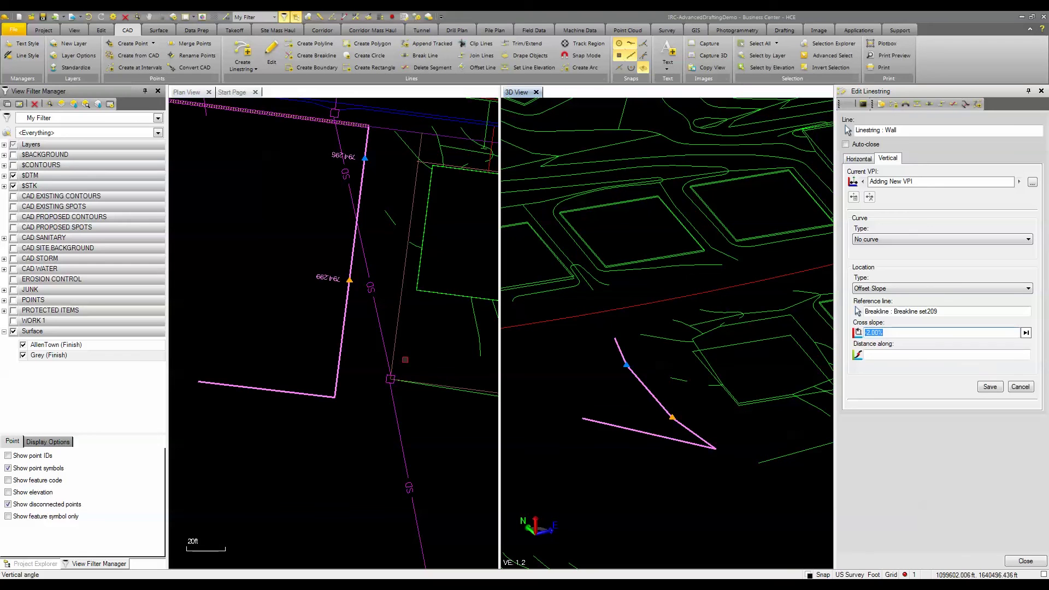
# Step: Stop adding VPIs and keep No curve on the VPI at 79.61, elevation 794.299
pyautogui.click(1020, 387)
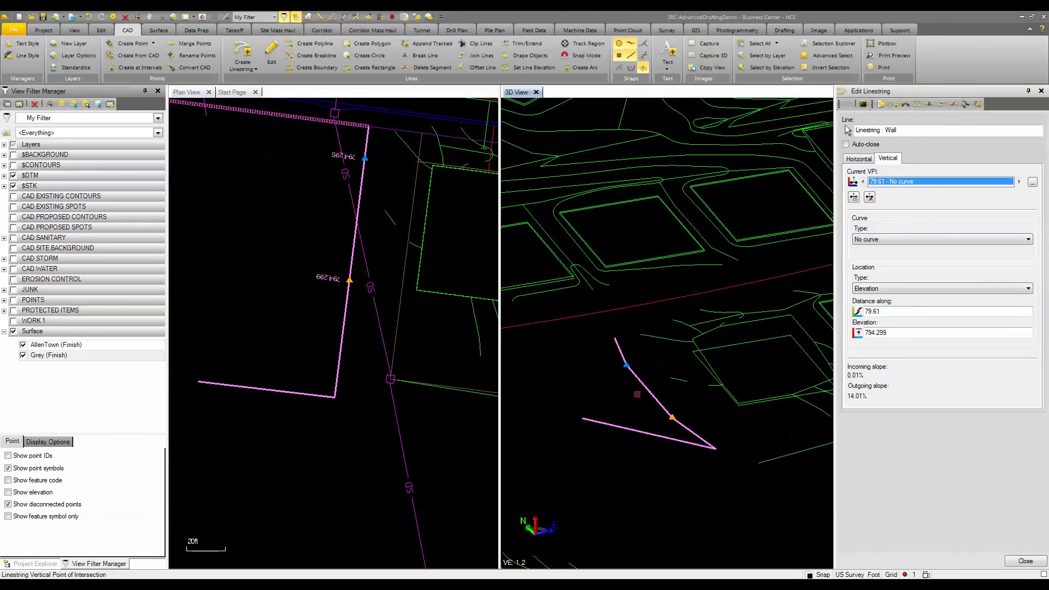
pyautogui.click(872, 240)
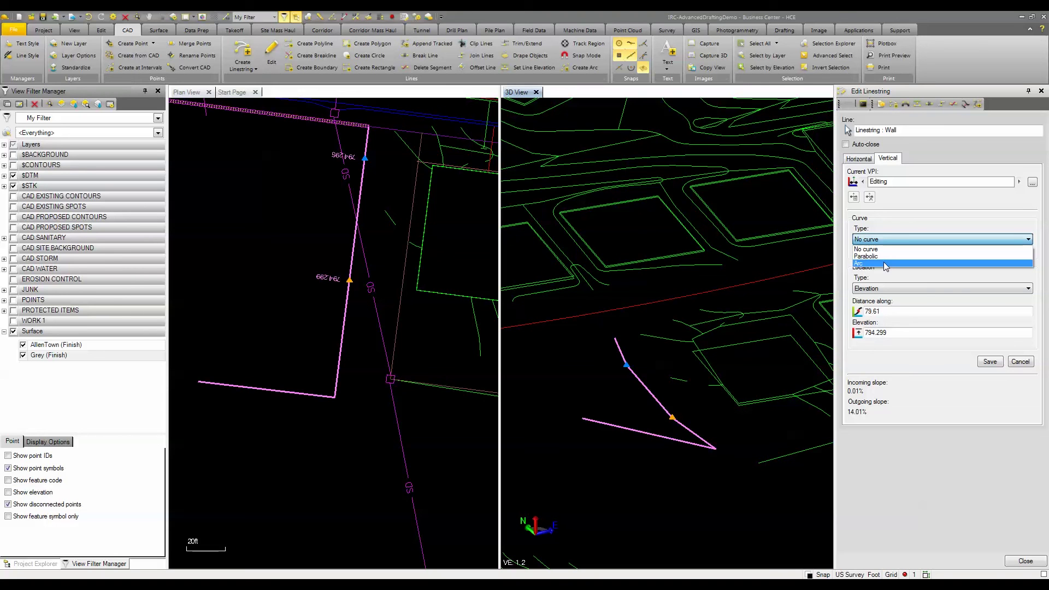
pyautogui.click(378, 352)
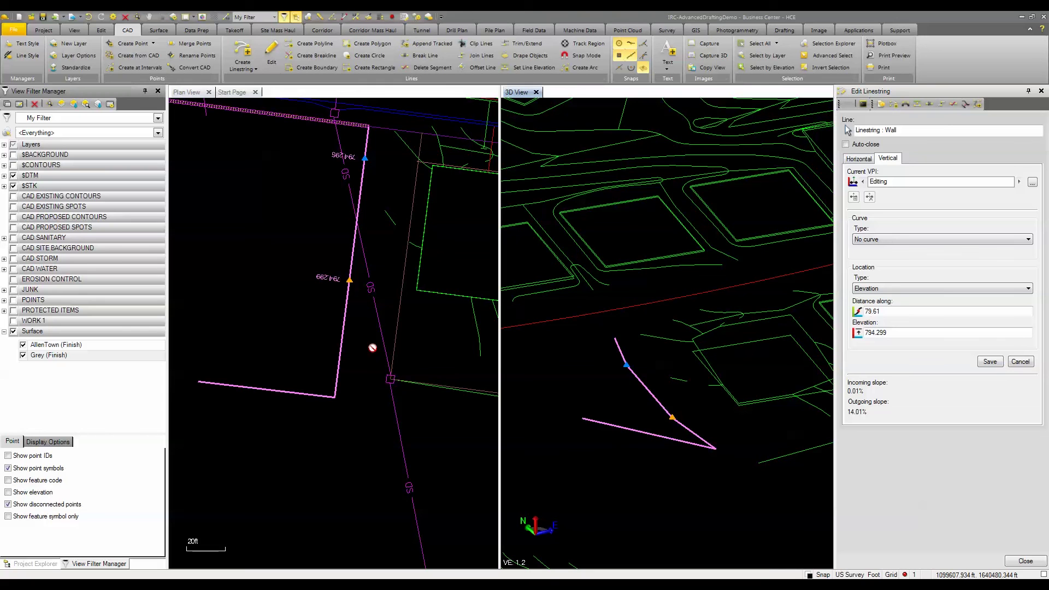